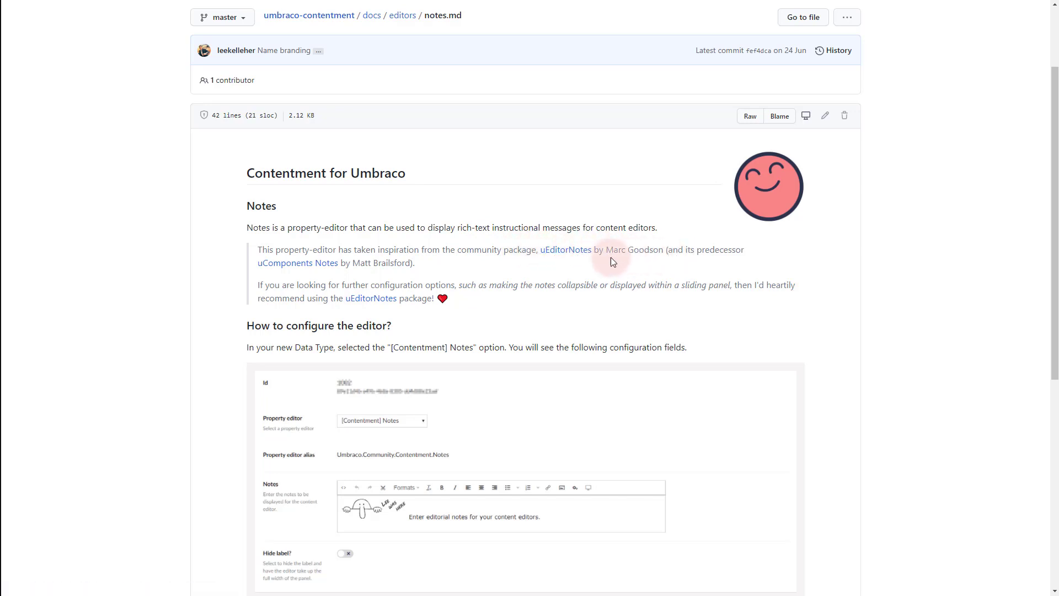
Read the Contentment Notes documentation and look at the linked uEditorNotes package page.
left_click(565, 250)
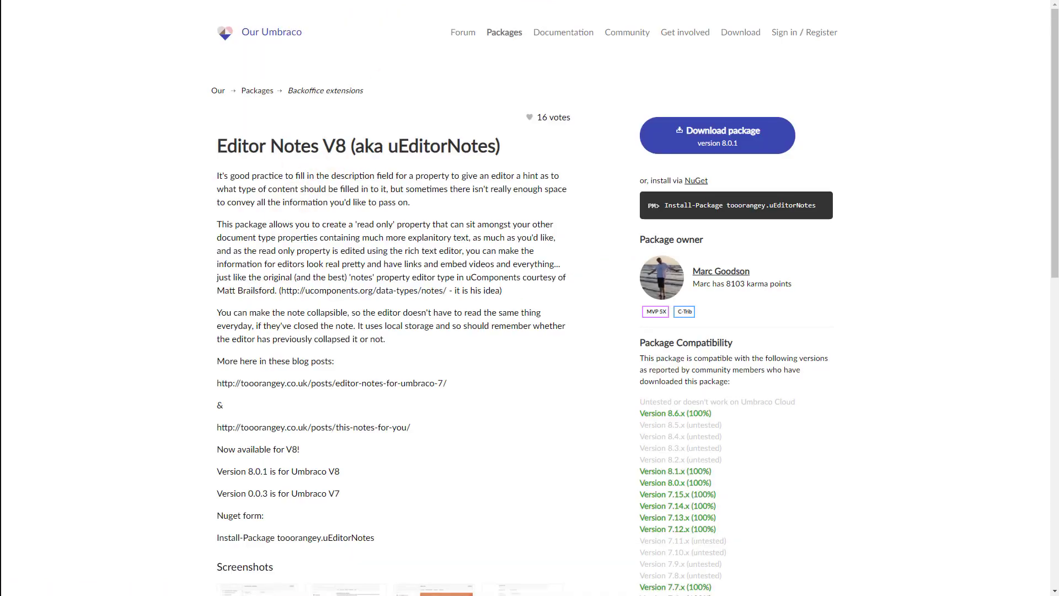
key("alt+Left")
scroll(249, 231, "down", 2)
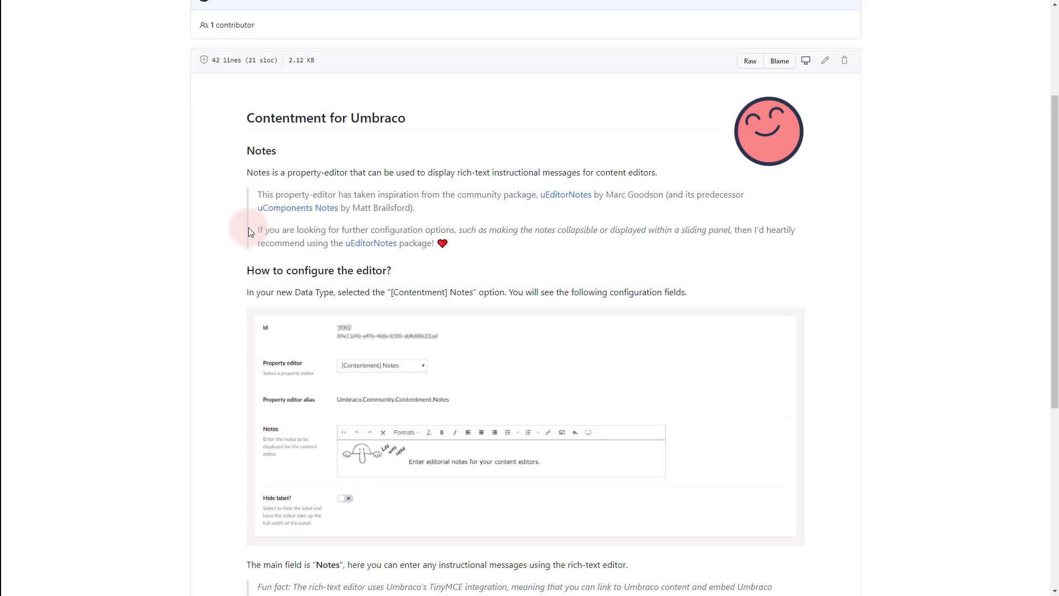
left_click(422, 3)
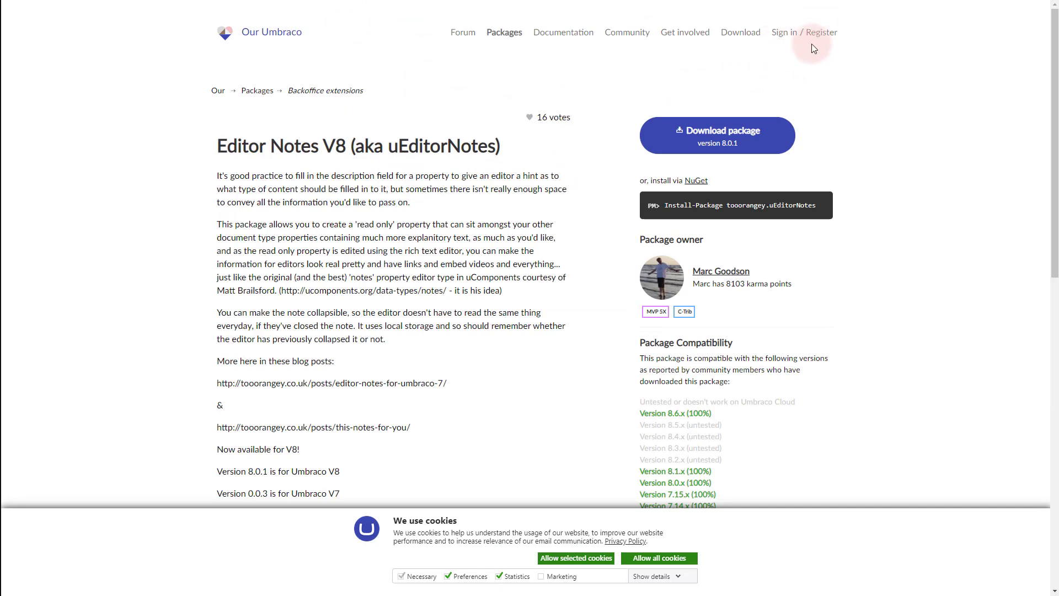
left_click(330, 3)
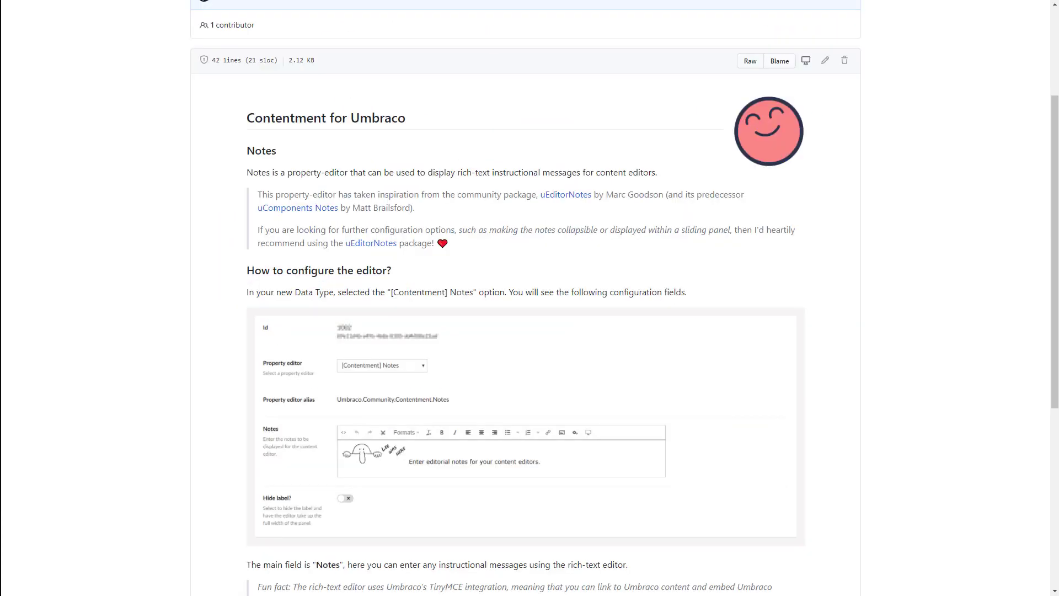
scroll(201, 164, "down", 2)
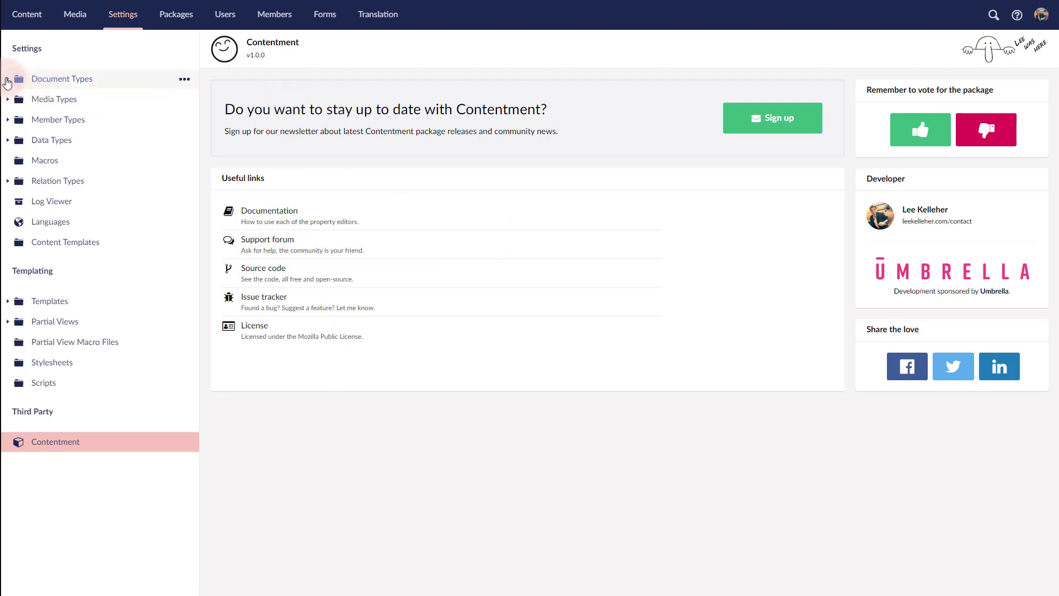
In the Umbraco backoffice, add a property named Notes to the Test Page document type using a new [Contentment] Notes editor.
left_click(7, 81)
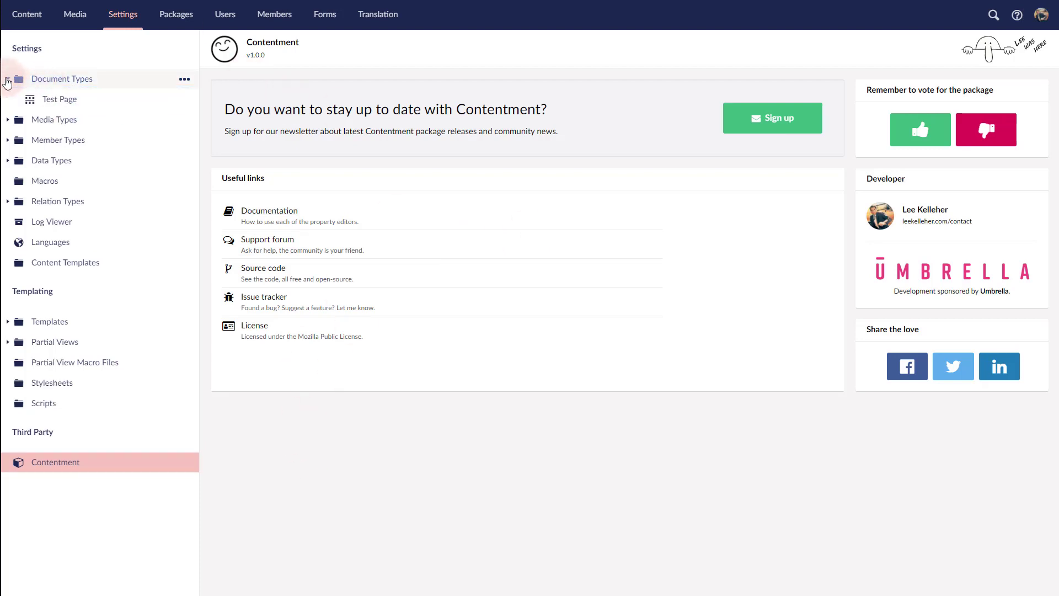
left_click(60, 100)
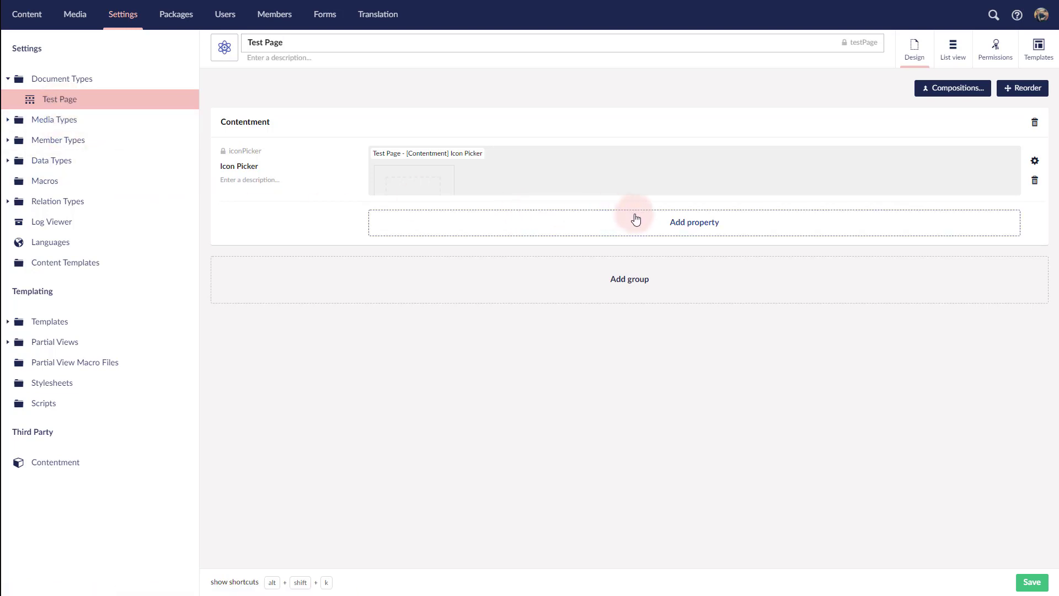
left_click(695, 232)
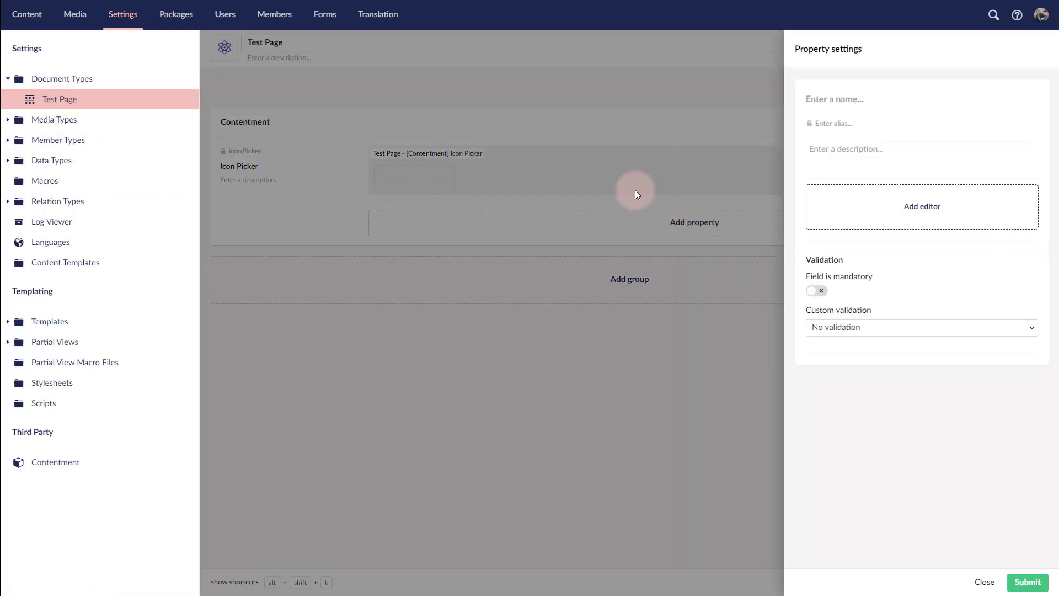
left_click(839, 117)
type("Notes")
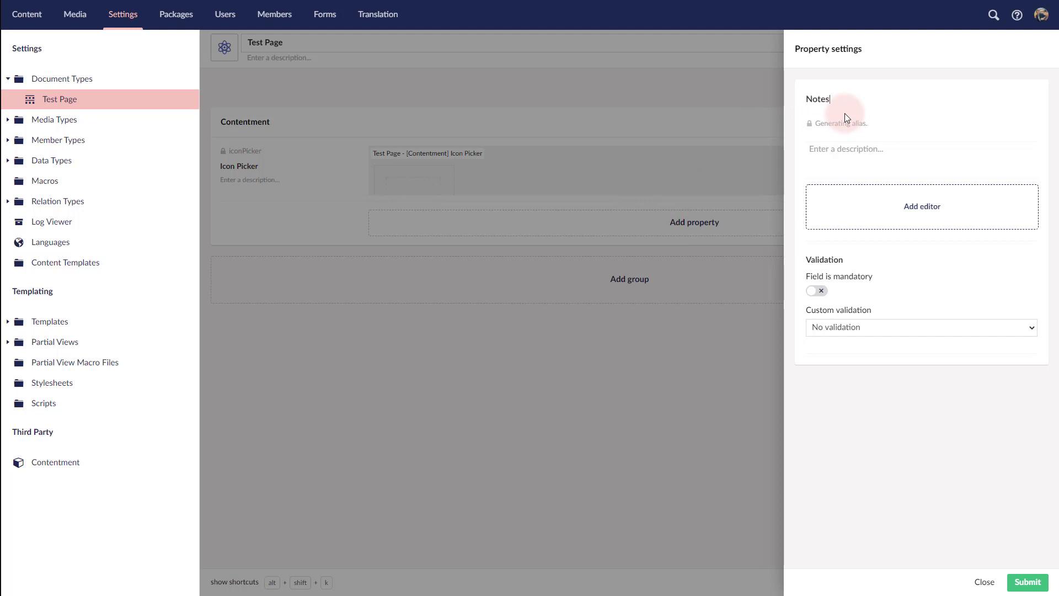
left_click(919, 205)
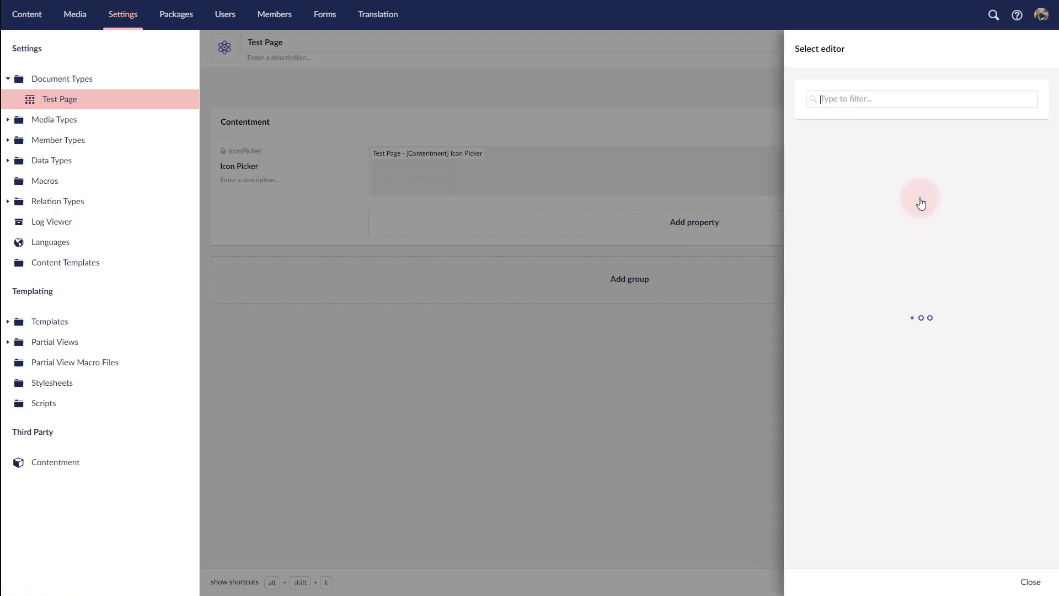
type("Notes")
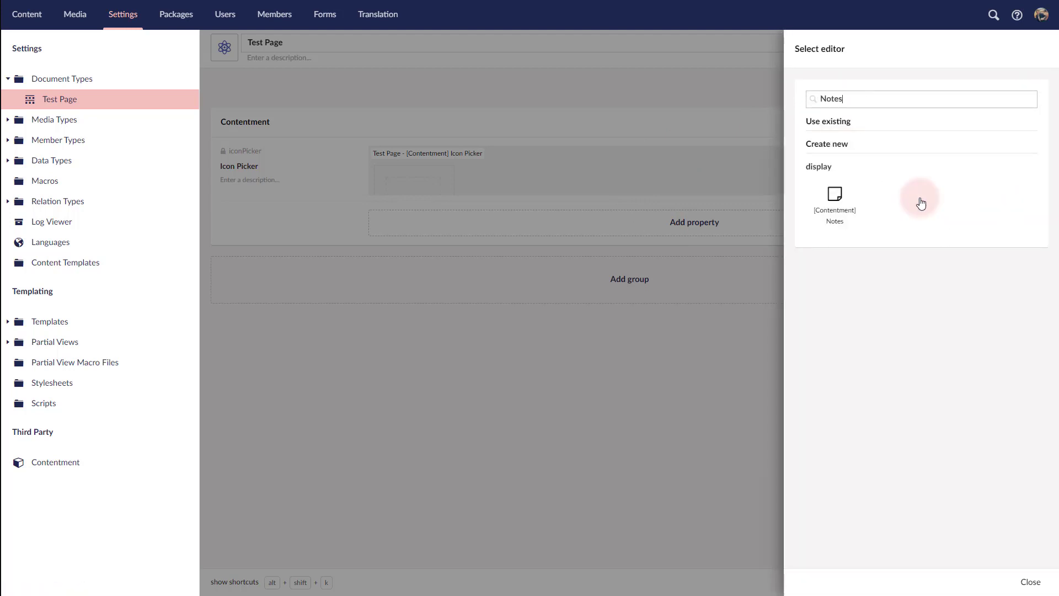
left_click(837, 204)
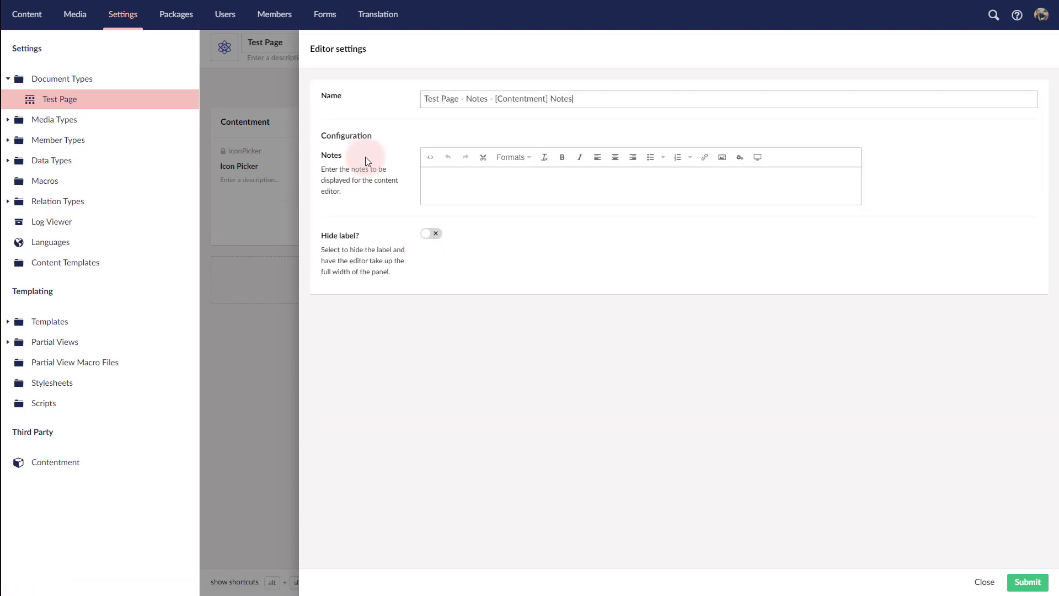
Enter "Add your editorial note here!" as the editor's note text and submit both the editor and property settings.
left_click(476, 183)
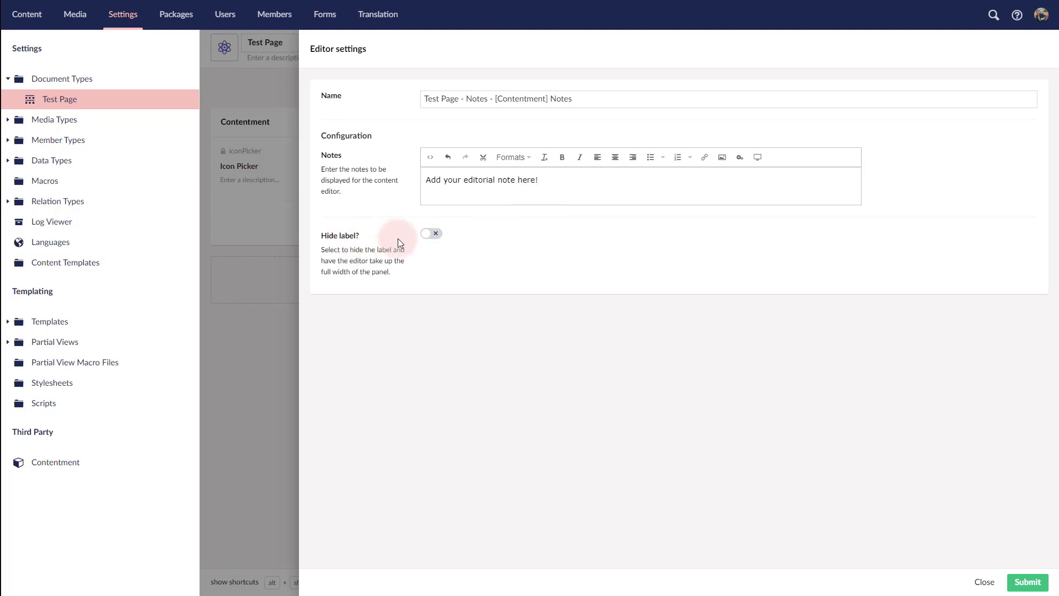
mouse_move(322, 247)
left_mouse_down()
mouse_move(402, 279)
mouse_move(341, 247)
left_mouse_up()
left_click(327, 258)
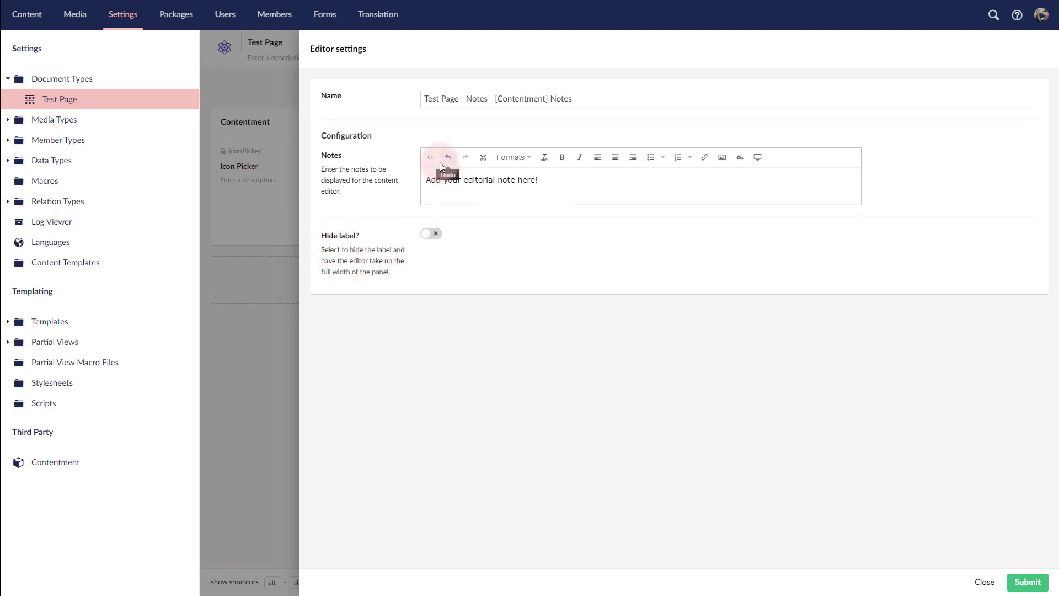
left_click(1022, 583)
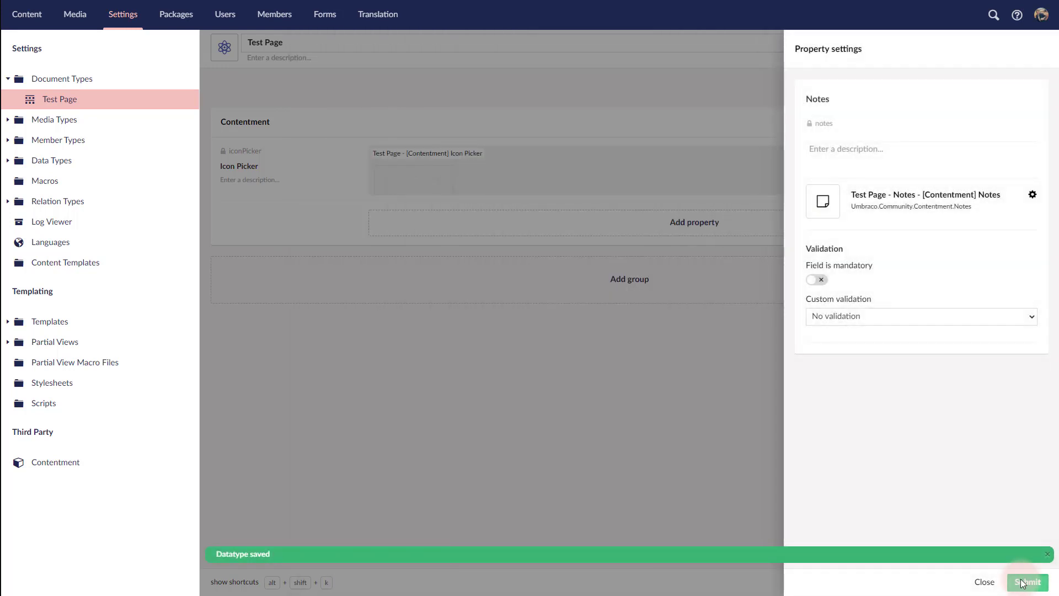
left_click(1022, 582)
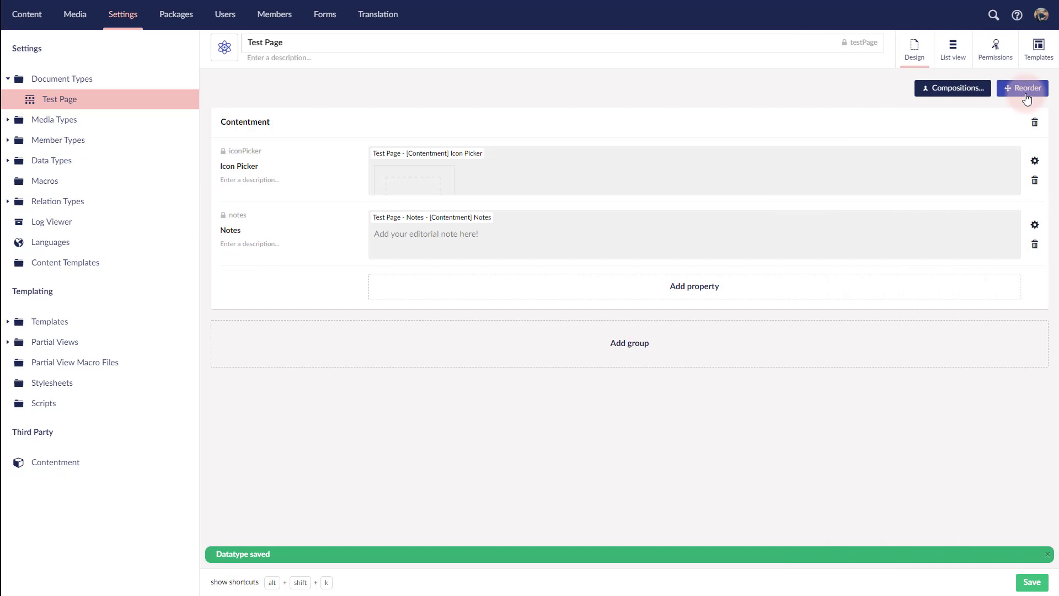
Reorder the Contentment group so Notes comes before Icon Picker, and save the Test Page document type.
left_click(1026, 98)
left_click_drag(274, 182, 289, 156)
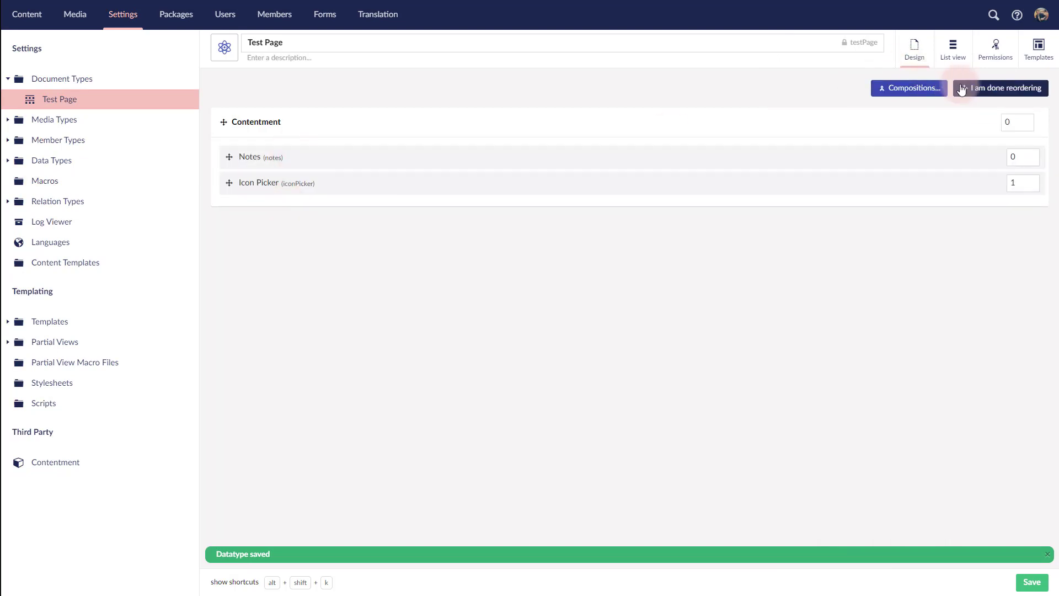
left_click(961, 88)
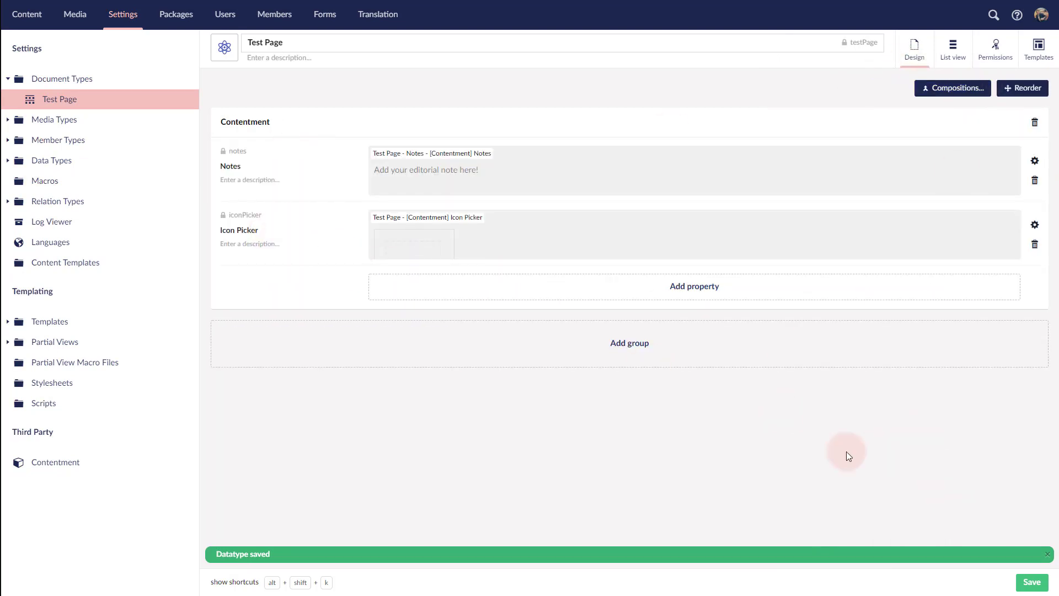
left_click(1027, 583)
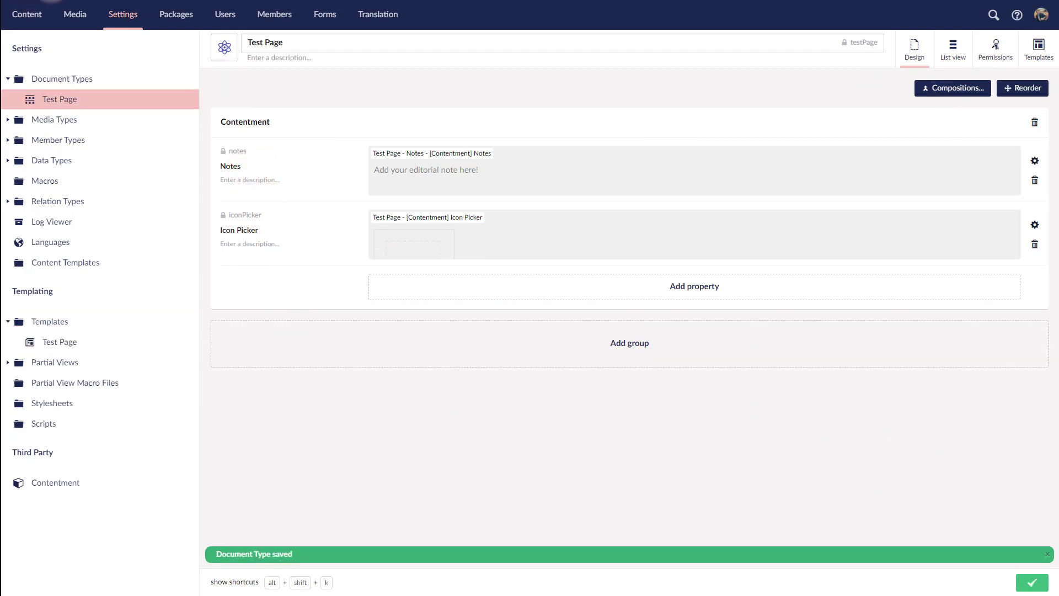
Open the Test Page content item and examine how the Notes label and message are displayed to editors.
left_click(26, 17)
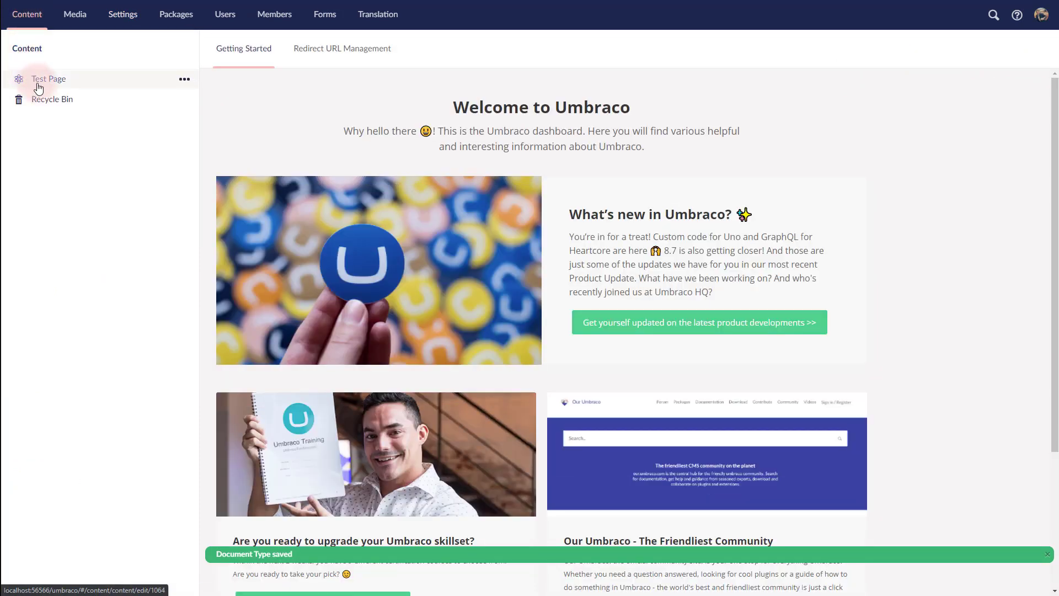
left_click(41, 88)
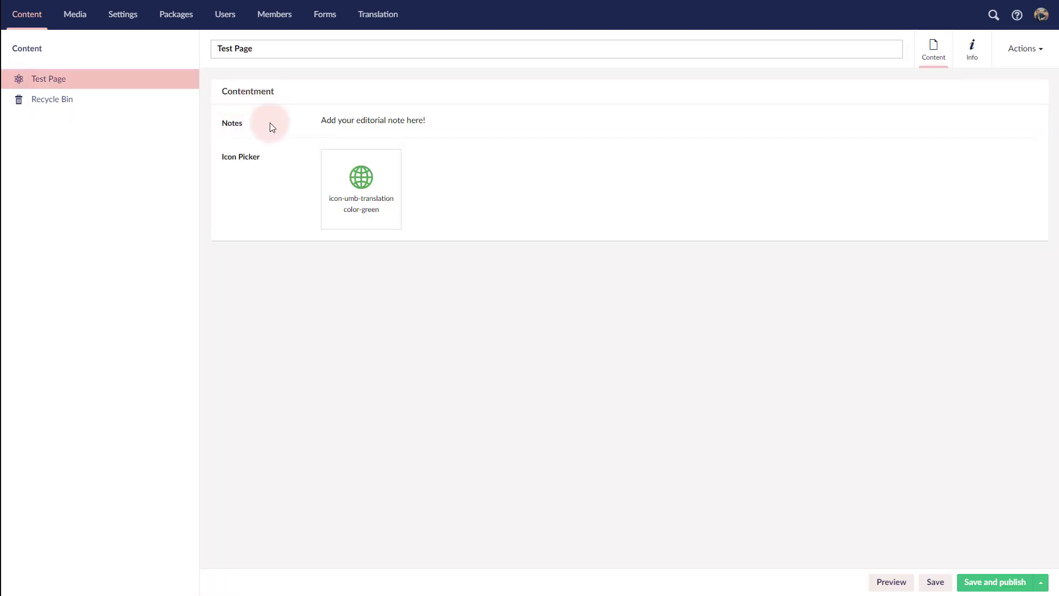
left_click_drag(313, 128, 429, 122)
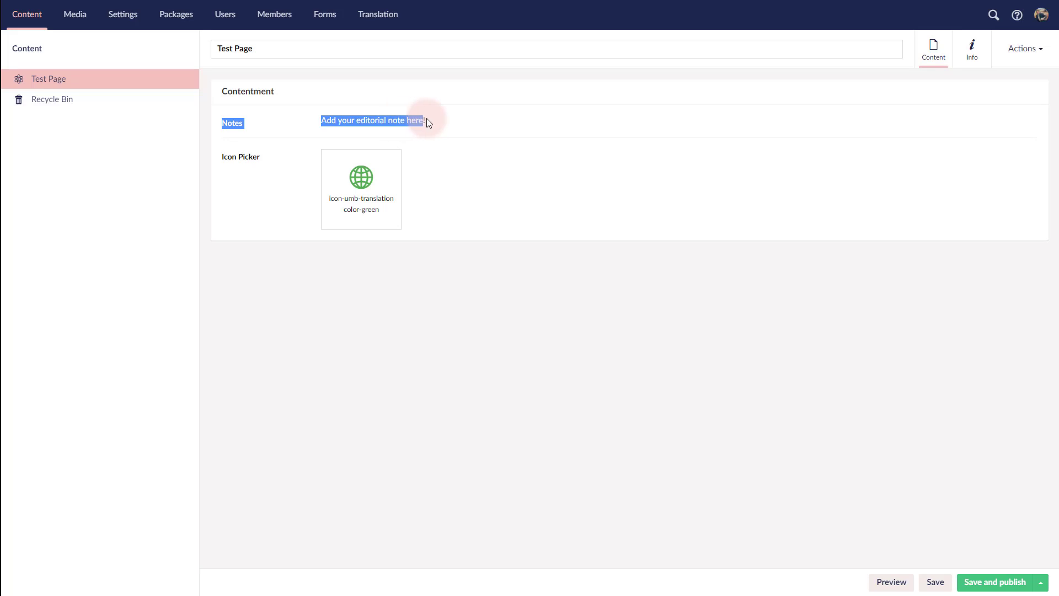
left_click(243, 157)
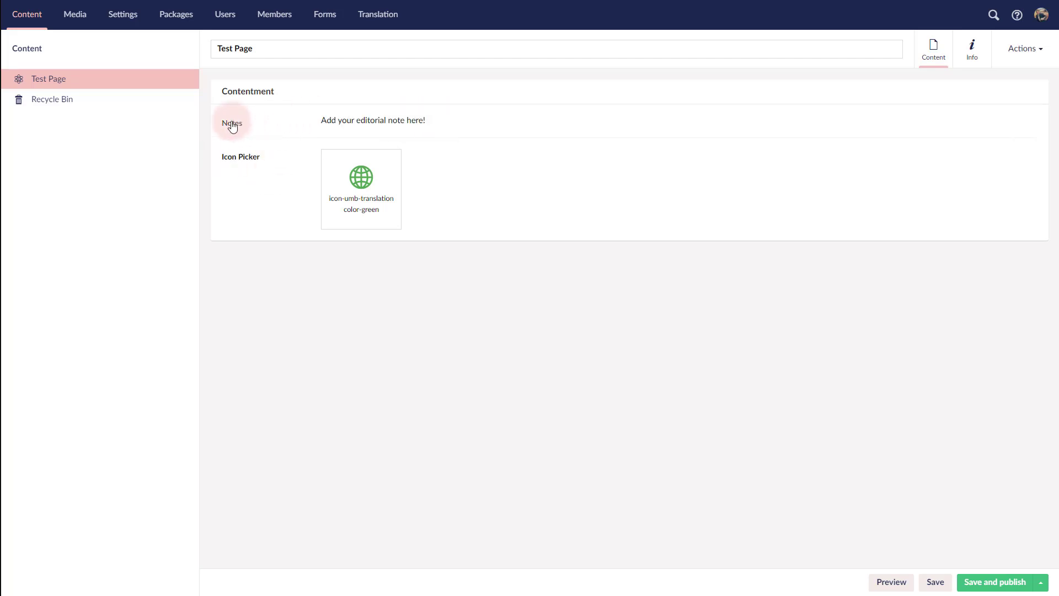
left_click_drag(223, 122, 355, 121)
left_click(313, 121)
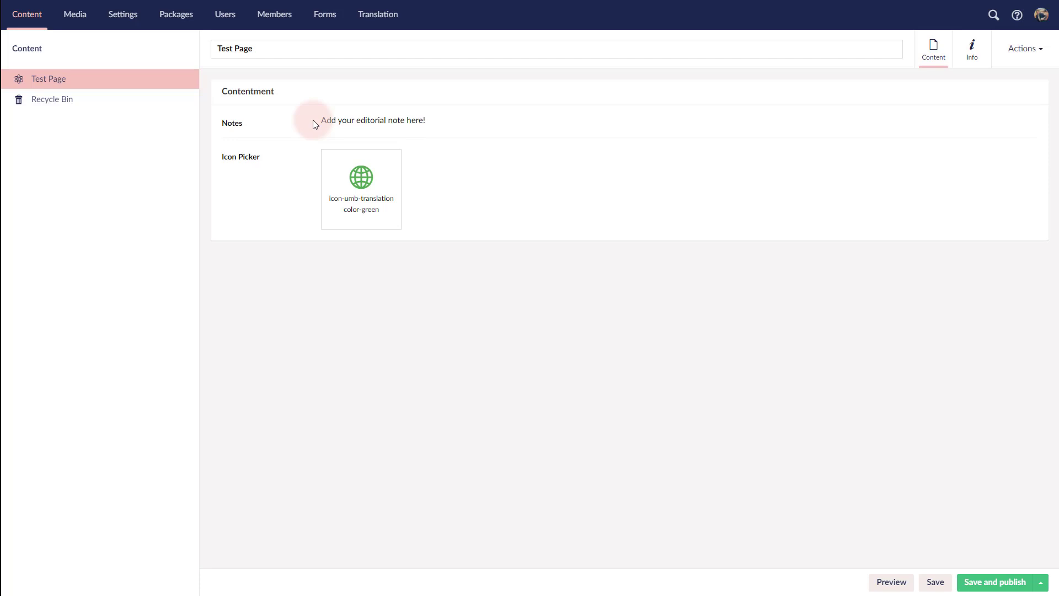
Return to the Test Page document type and open the editor settings of its Notes property.
left_click(119, 22)
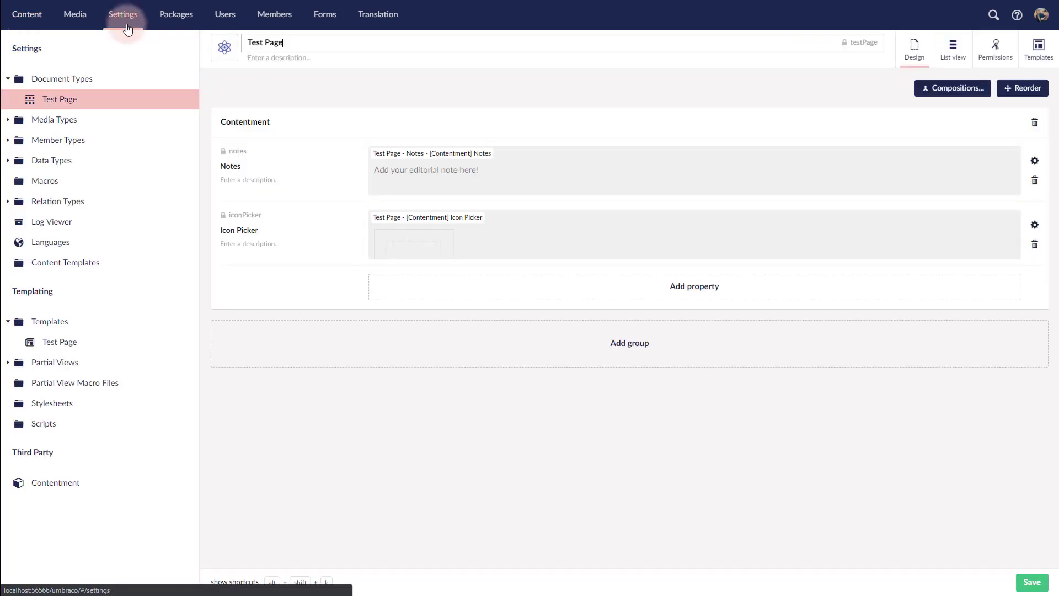
left_click(1035, 161)
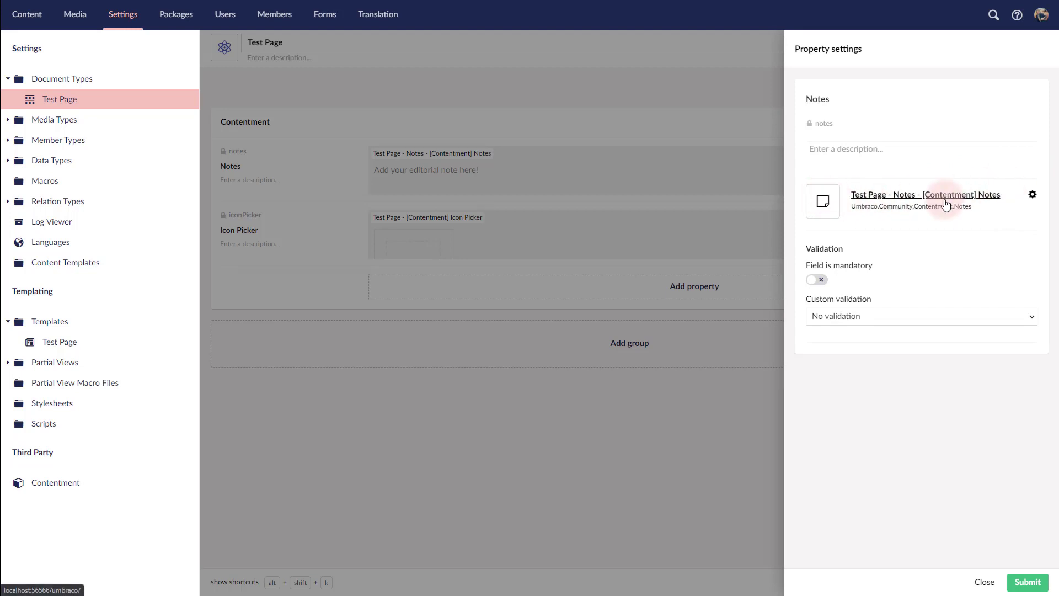
left_click(1032, 194)
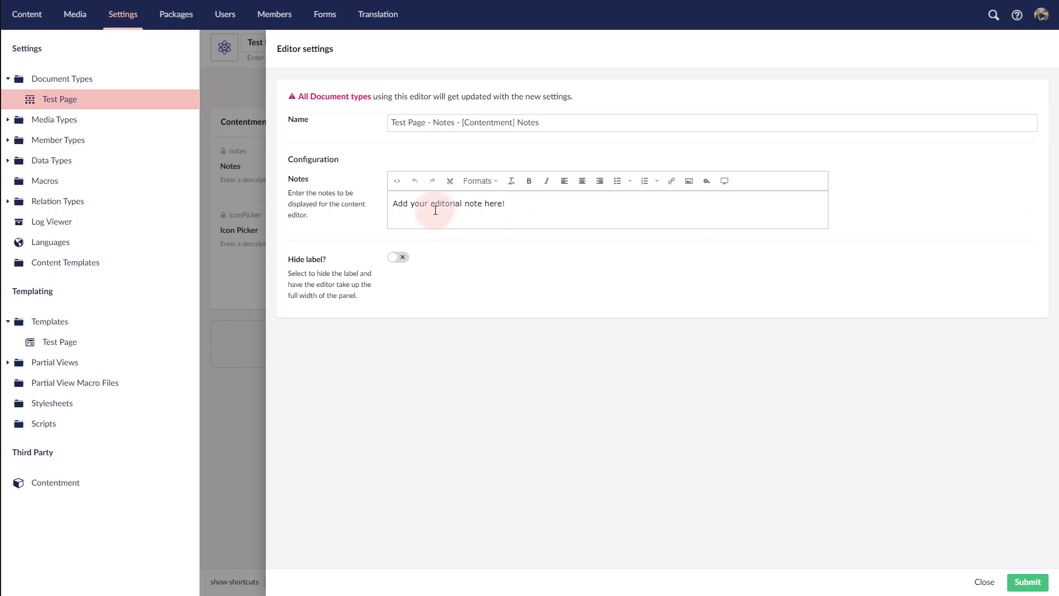
Insert the smiling logo image after the note text without alternative text.
left_click(487, 217)
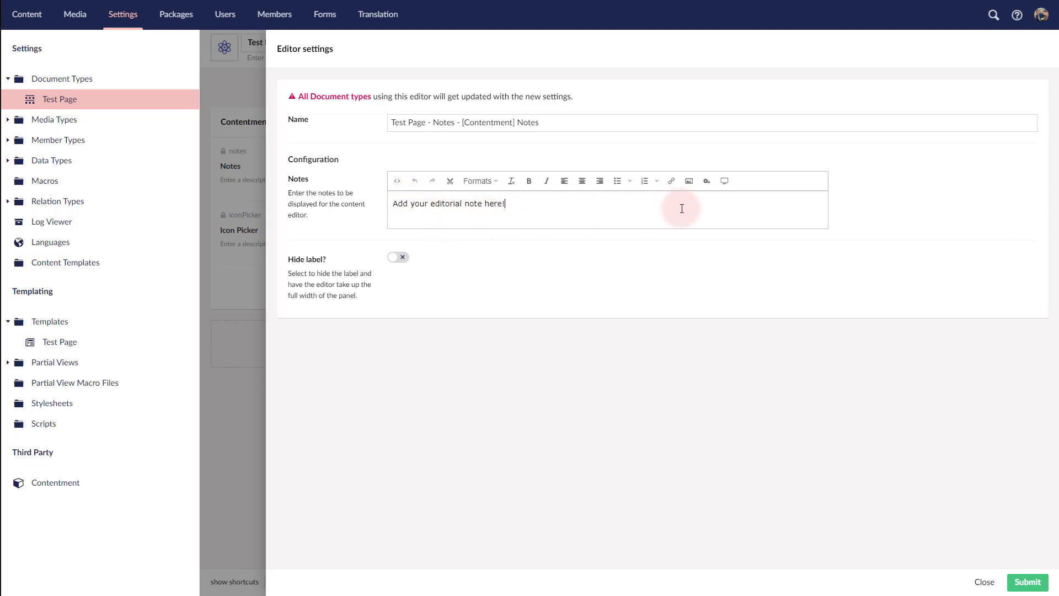
left_click(690, 183)
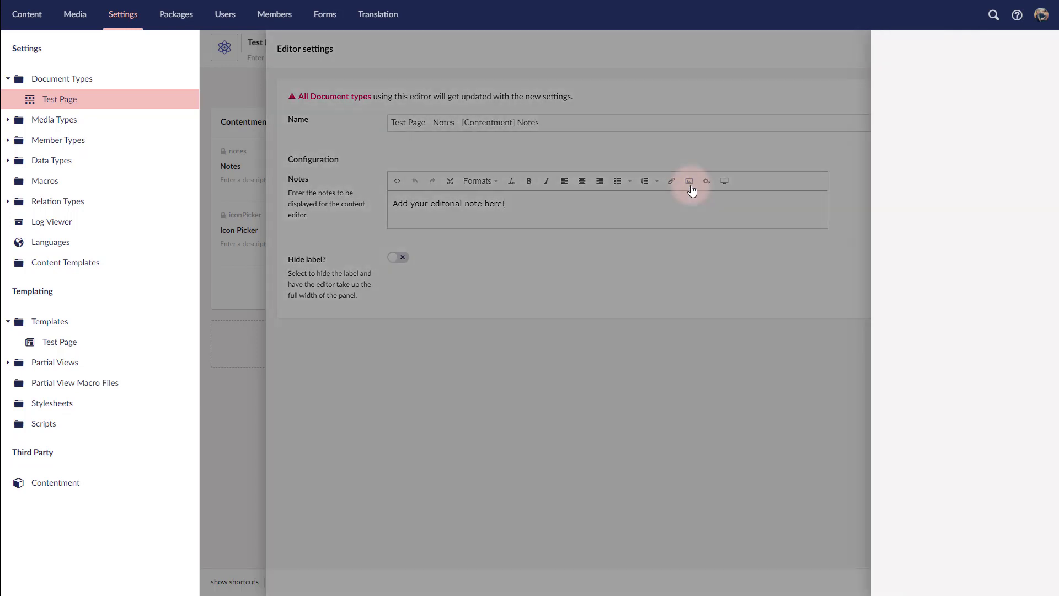
left_click(837, 236)
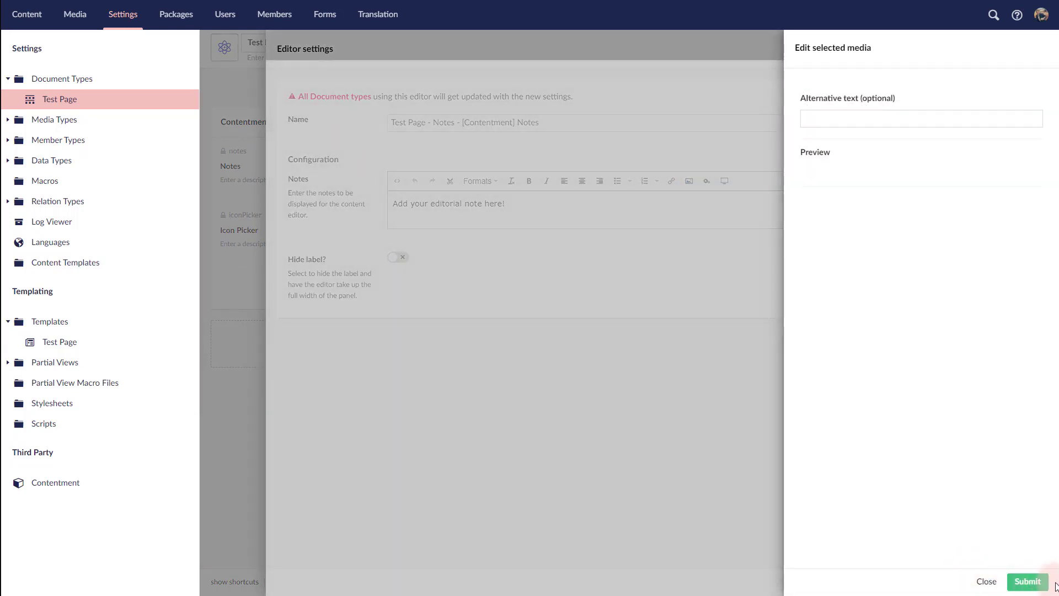
left_click(1027, 582)
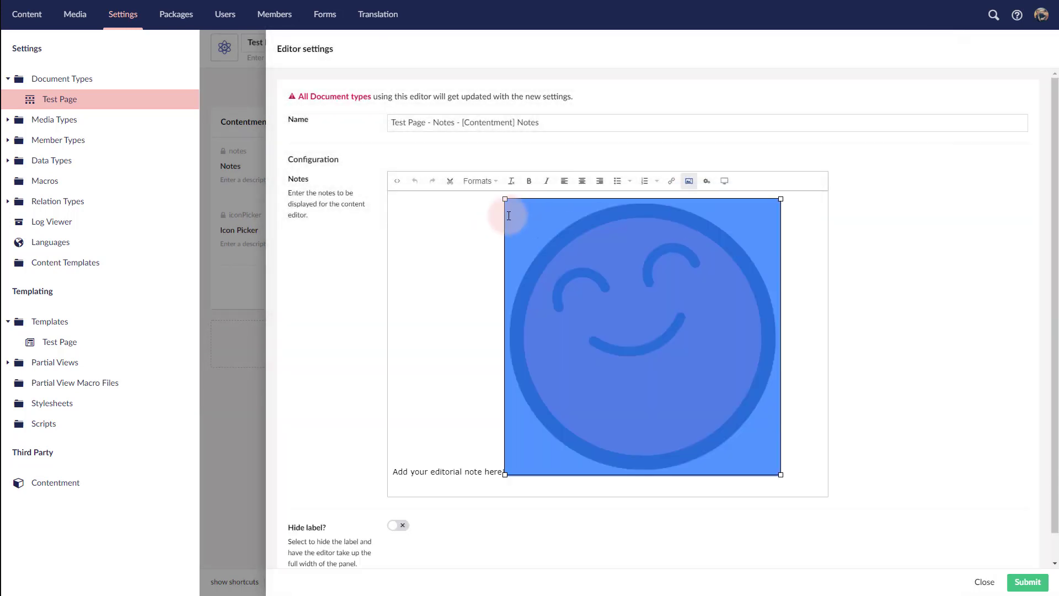
left_click(425, 268)
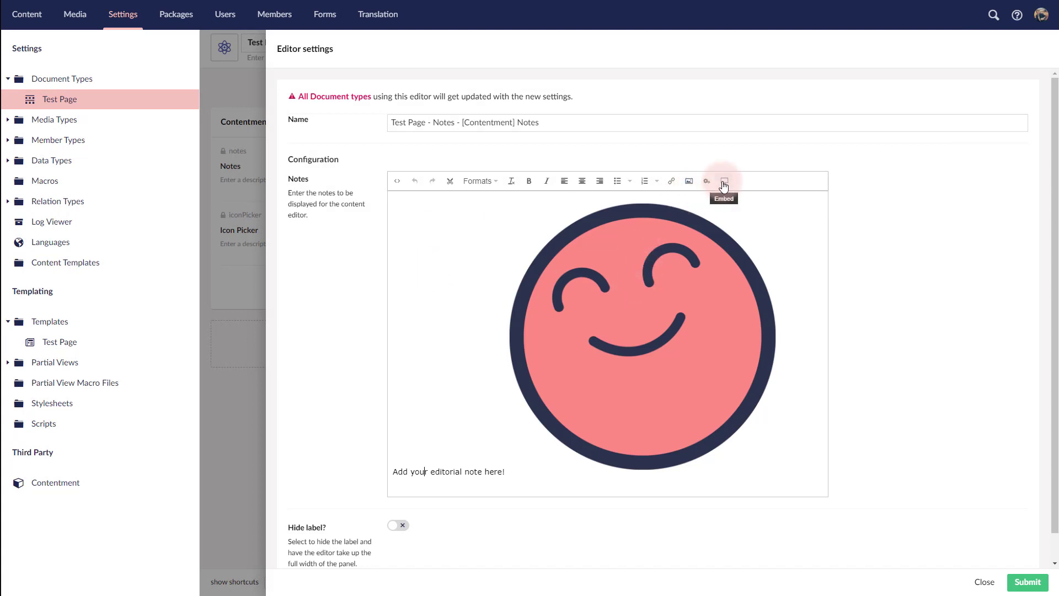
Replace the note's source code with a "well well-large flex" div containing logo.png at 100px width, and submit the editor settings.
left_click(397, 182)
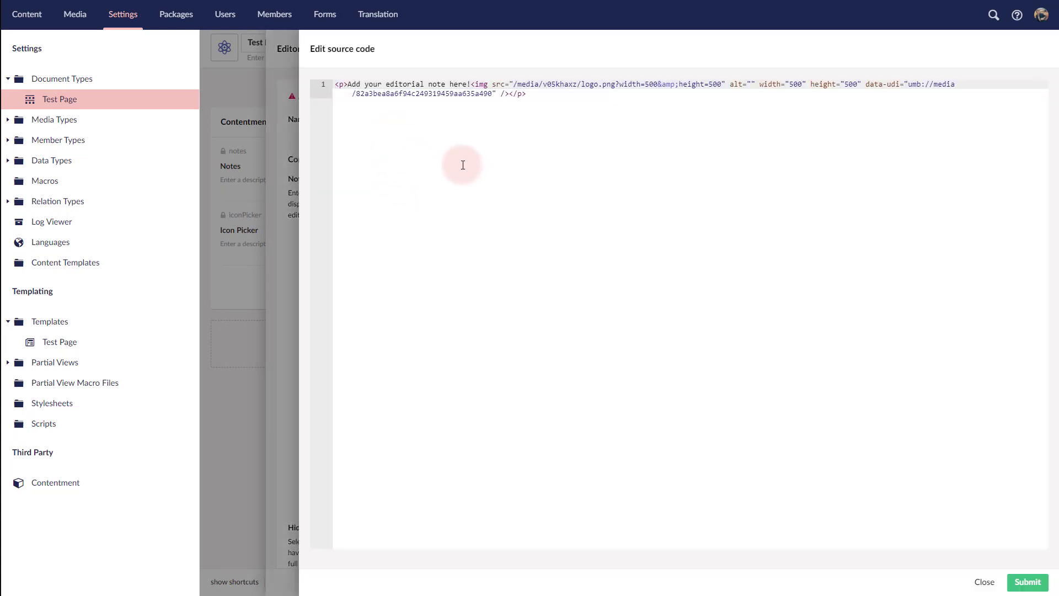
key("ctrl+a")
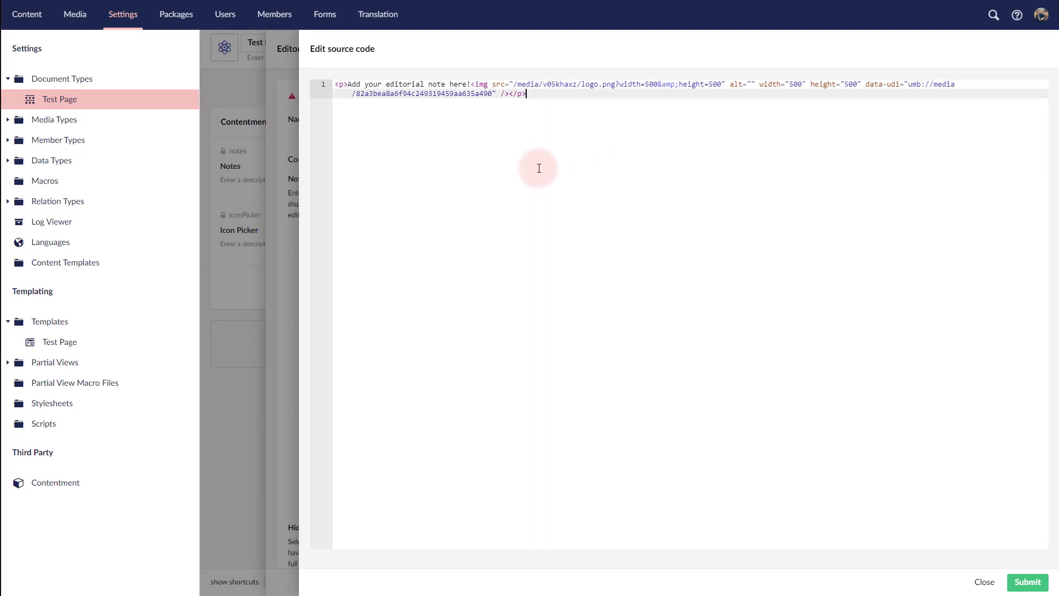
type("<div class=\"well well-large flex\">     <img class=\"mt2 mr3\" src=\"/media/v05khaxz/logo.png\" style=\"width:100px;\" />     <div>         <h3>A happy note for content editors</h3>         <p>This is an editorial message.</p>     </div> </div>")
left_click(1028, 582)
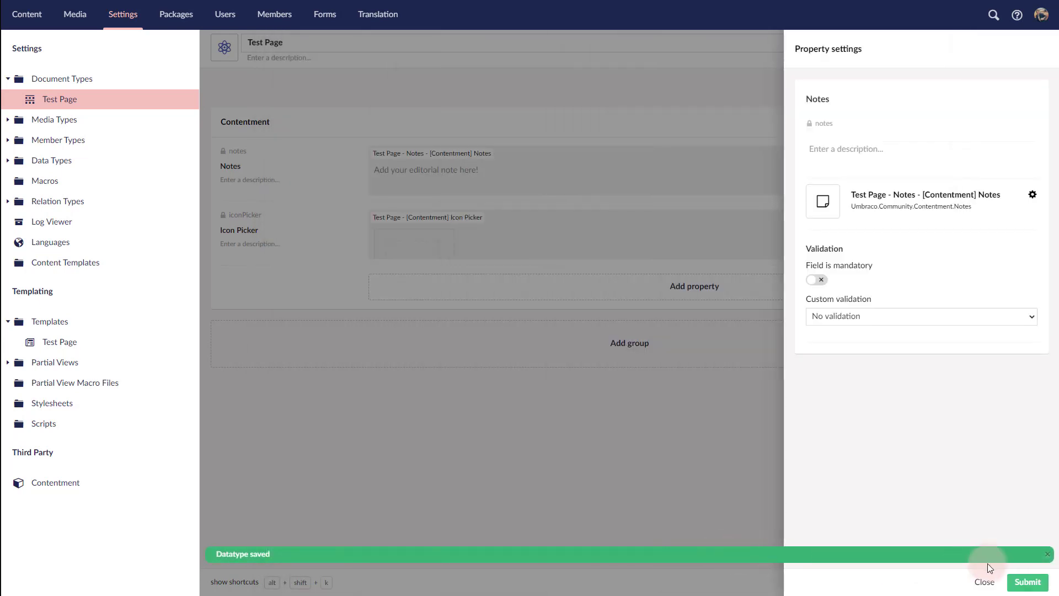
Submit the Notes property settings, save the Test Page document type, and check the styled note on the Test Page content item.
left_click(1027, 582)
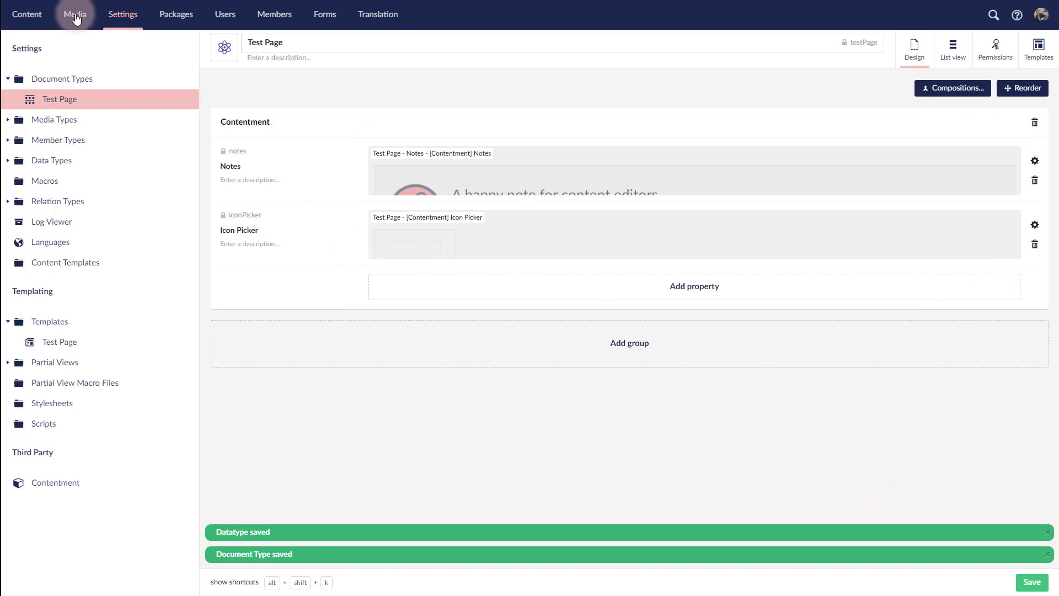
left_click(26, 14)
left_click(220, 183)
left_click(36, 80)
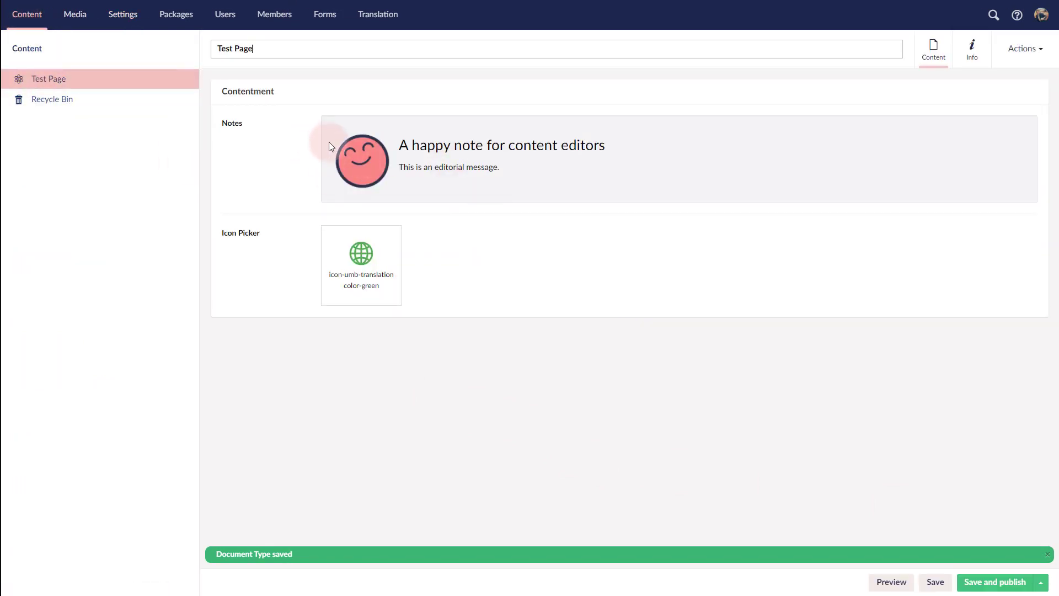
left_click_drag(329, 141, 598, 174)
left_click(578, 176)
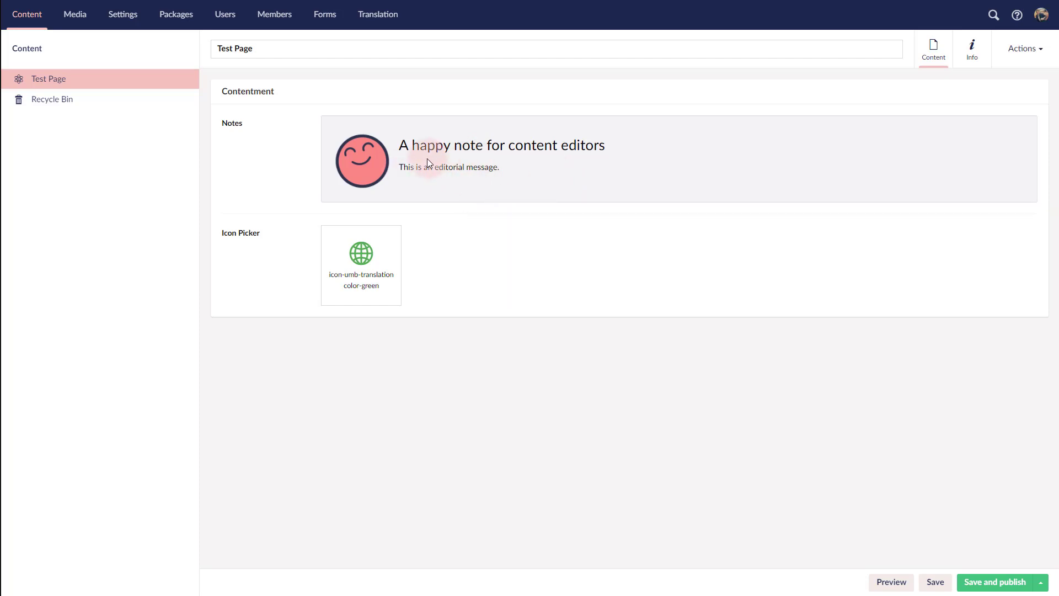
Enable Hide label in the editor settings of the Test Page document type's Notes property, and save the document type.
left_click(124, 14)
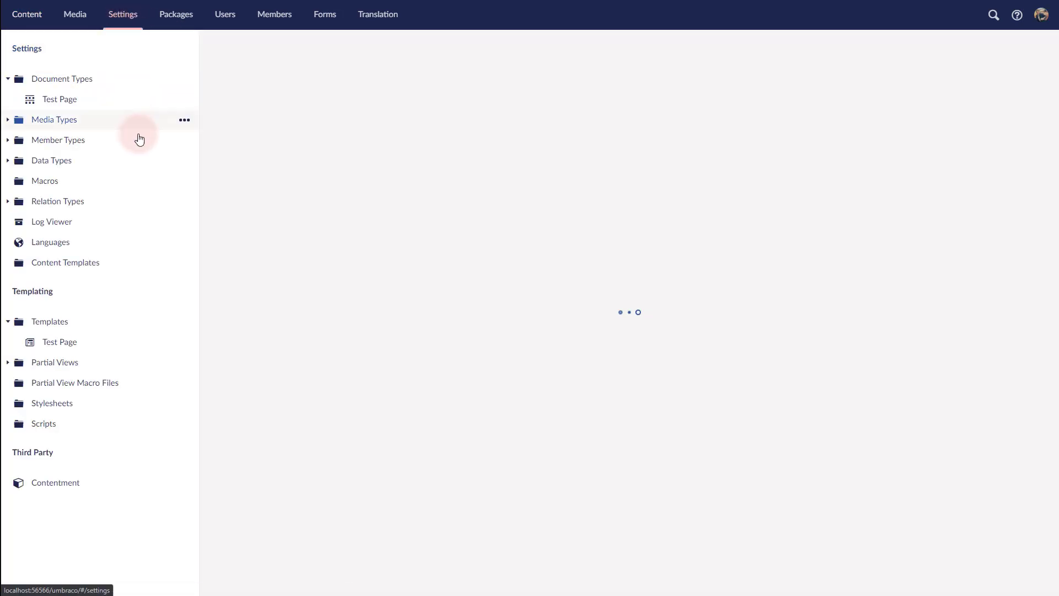
left_click(73, 100)
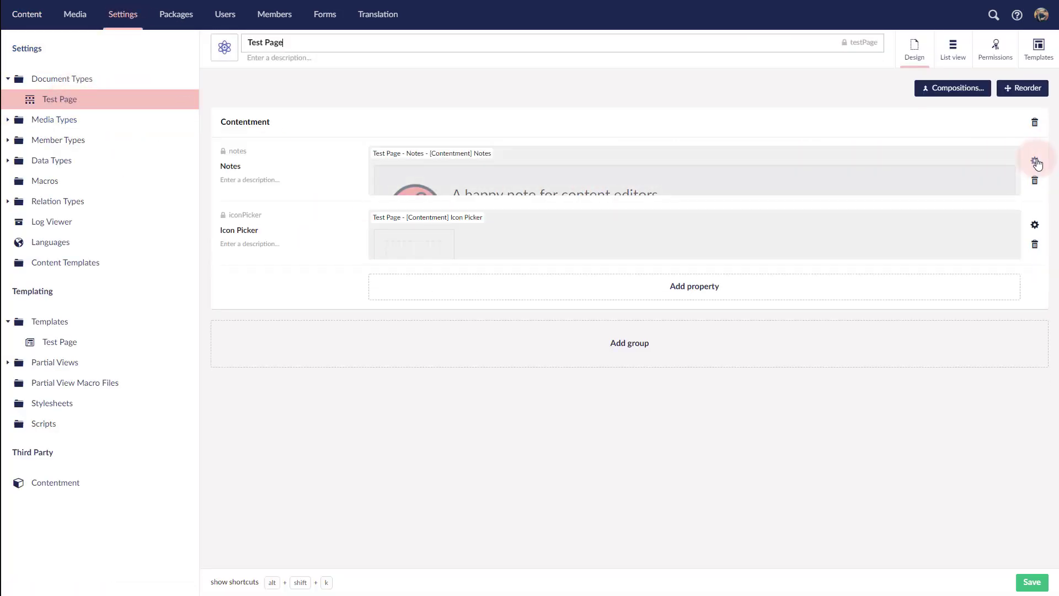
left_click(1035, 161)
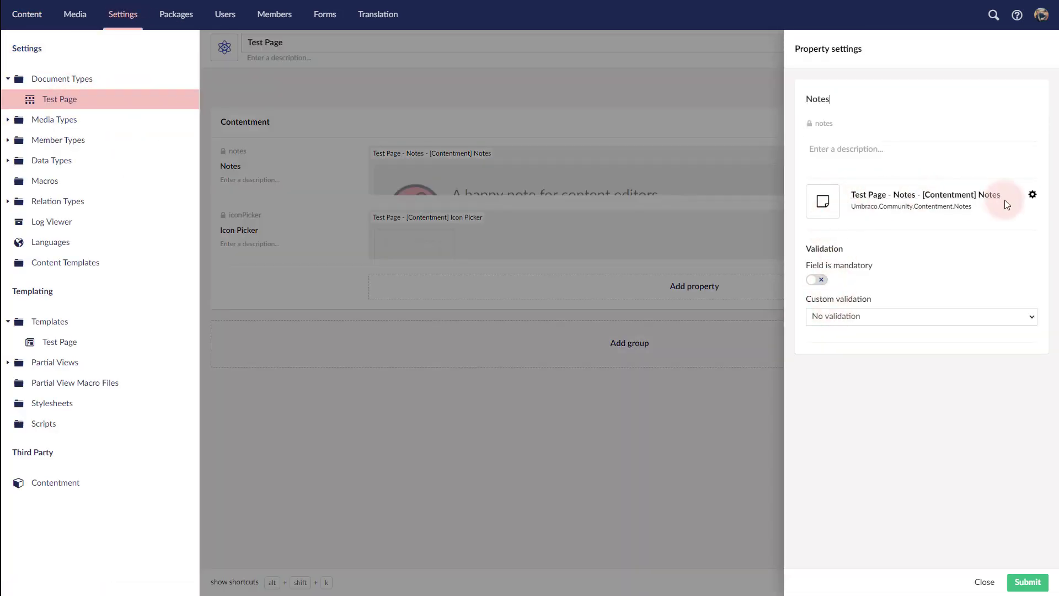
left_click(1031, 197)
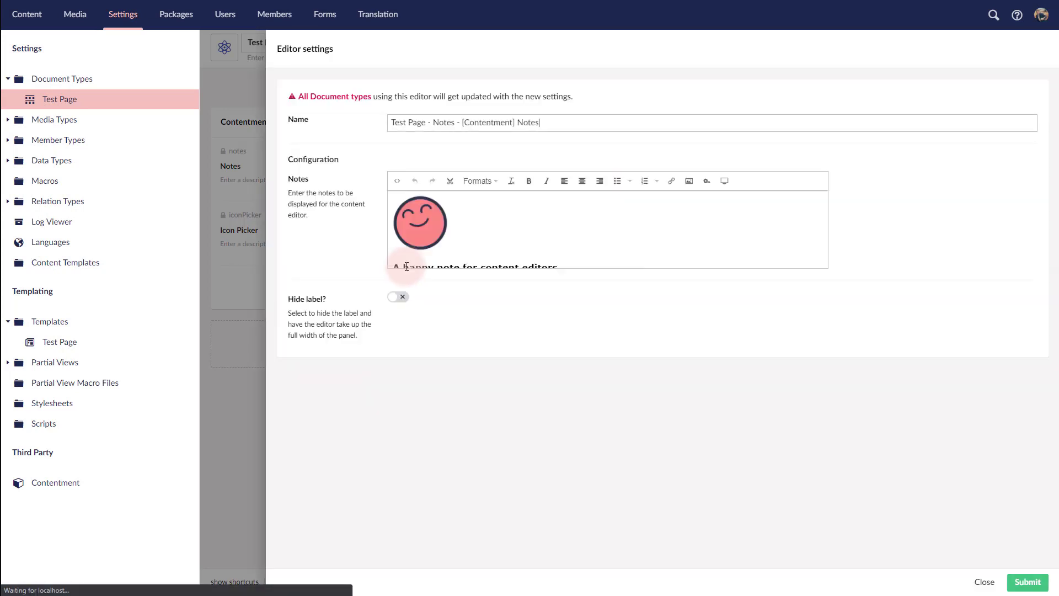
left_click(399, 349)
left_click(1028, 583)
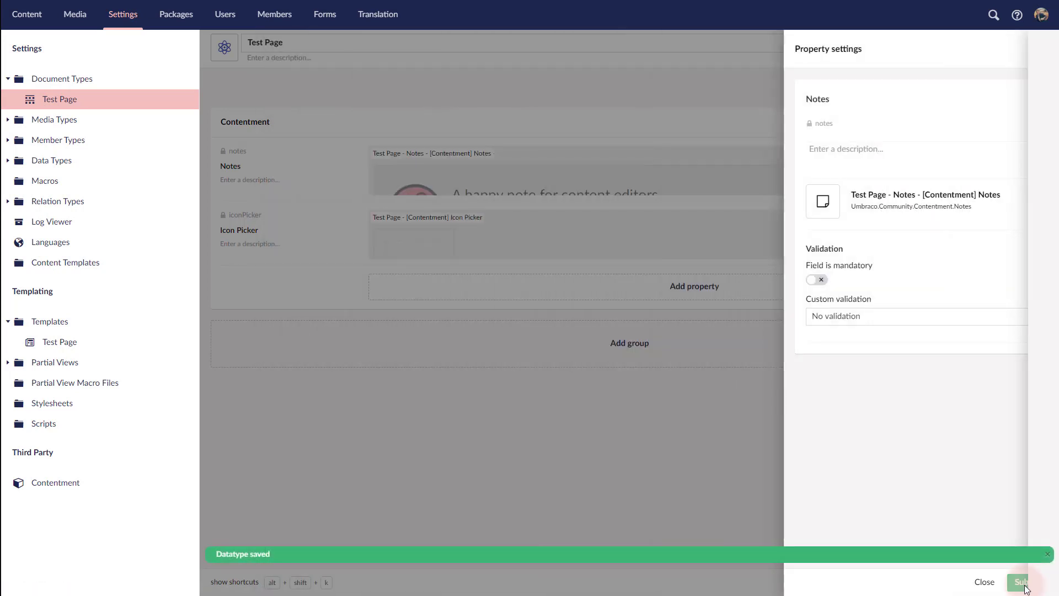
left_click(1027, 583)
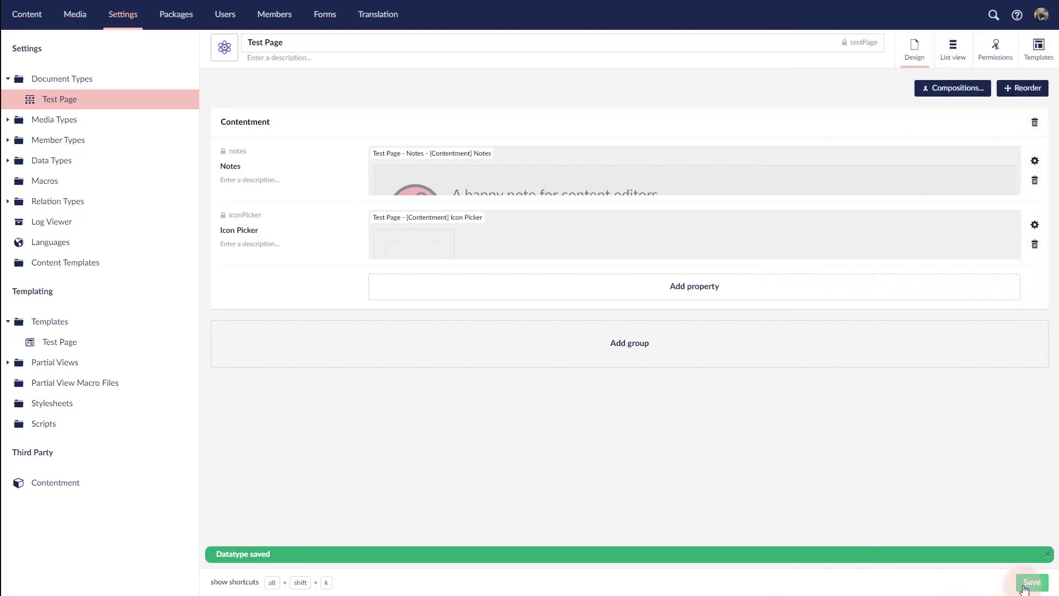
left_click(1031, 582)
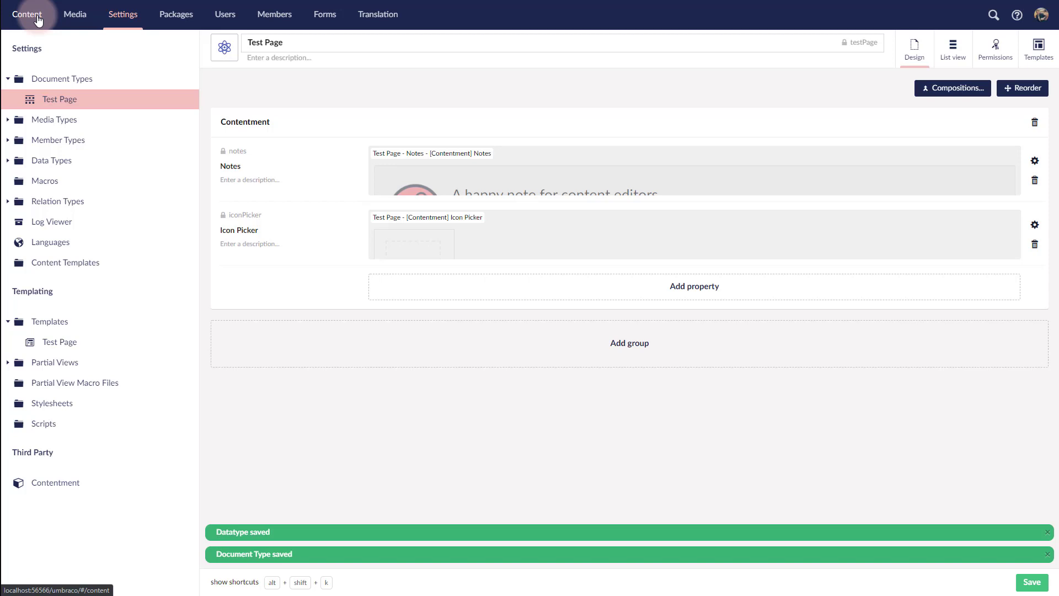
Return to the Test Page content item and examine the note's layout with its label hidden.
left_click(38, 20)
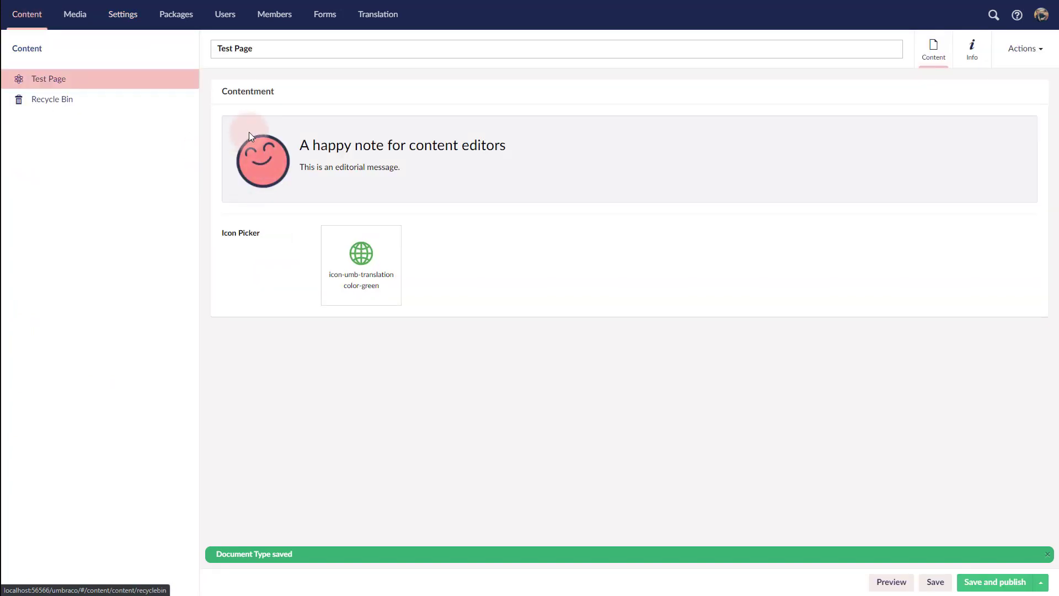
left_click_drag(249, 131, 618, 183)
left_click(618, 182)
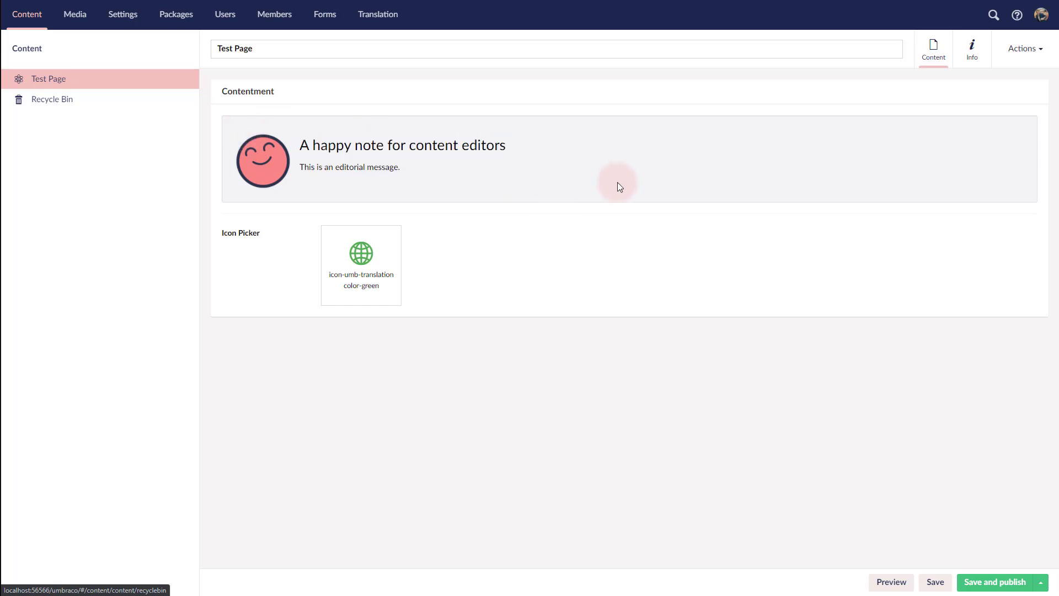